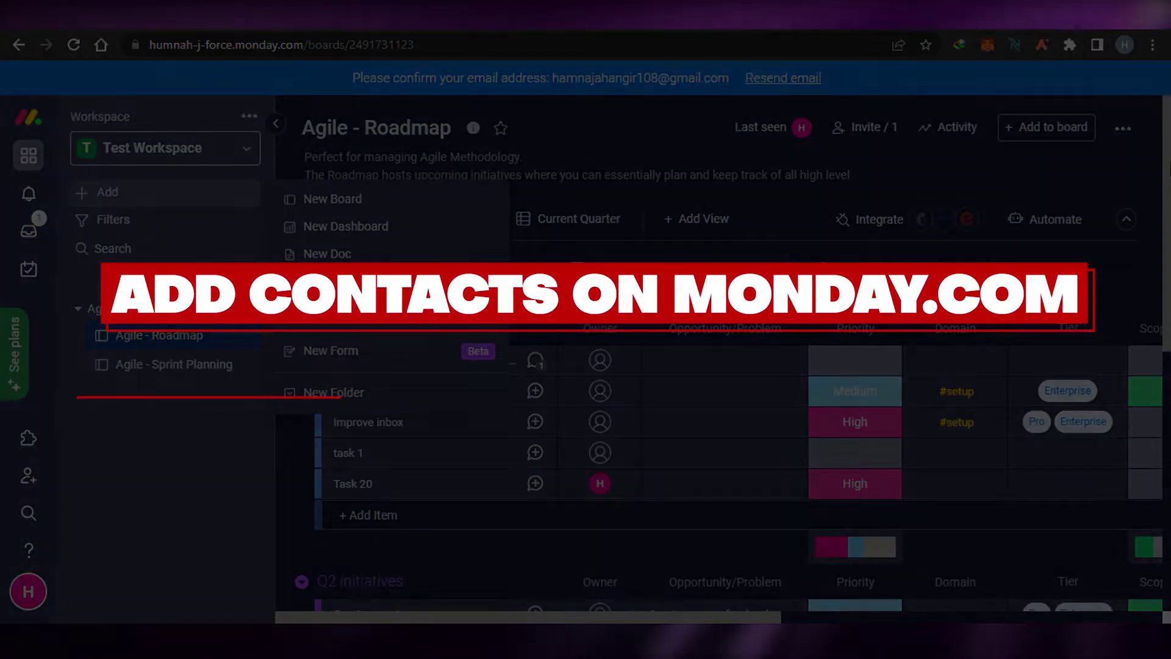
# Dismiss the Add menu and collapse the workspace sidebar so the Agile - Roadmap board fills the view.
pyautogui.click(1137, 174)
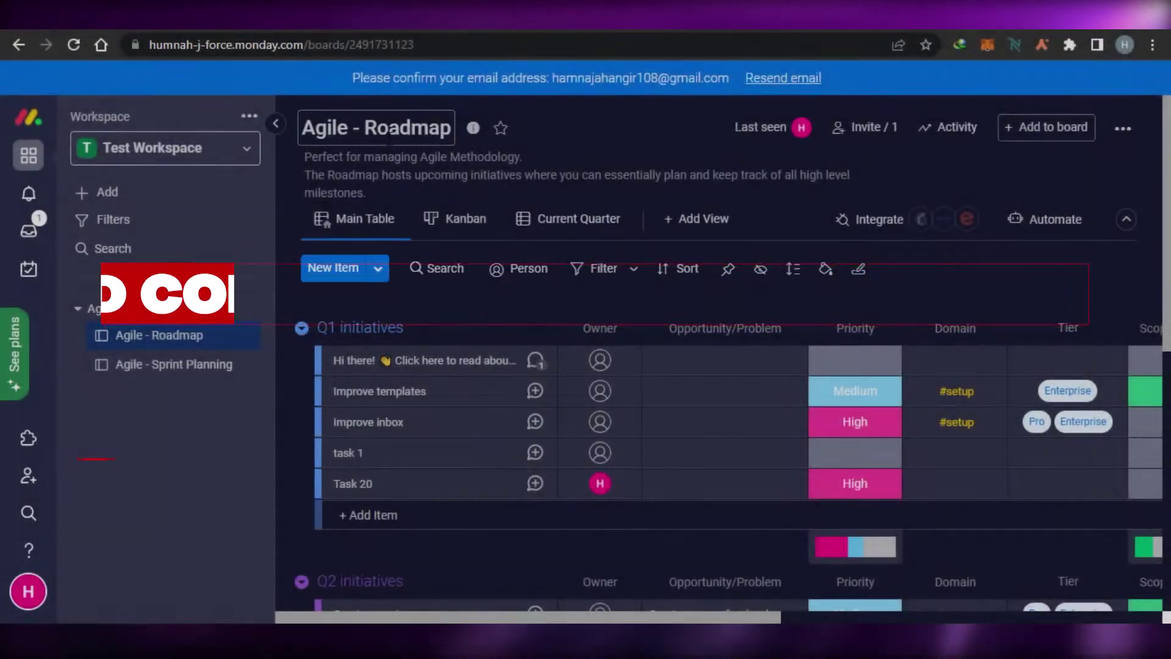
pyautogui.click(275, 123)
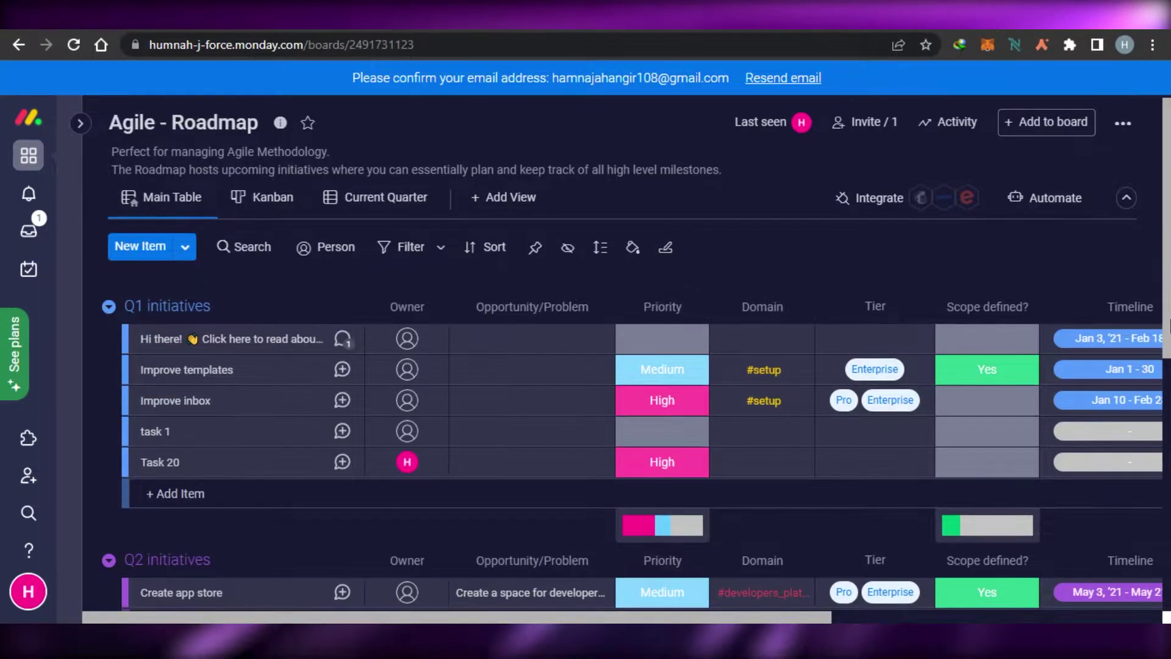
pyautogui.scroll(-6, 975, 269)
pyautogui.scroll(6, 519, 289)
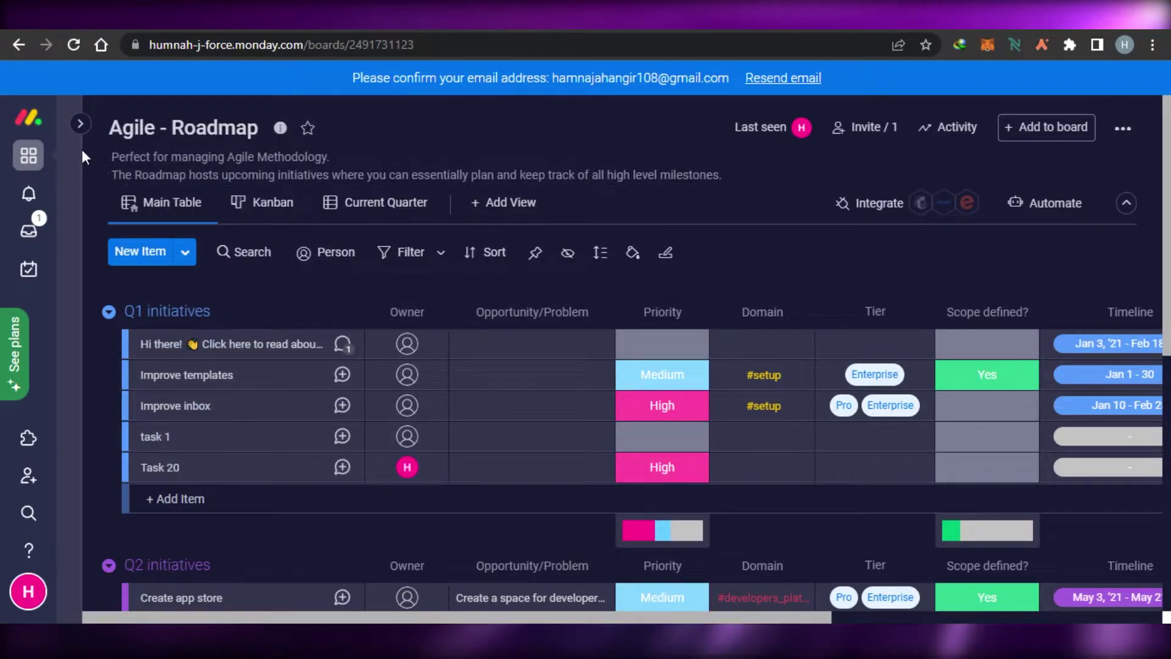
# Pin the navigation panel open and switch to Test Workspace from the workspace list.
pyautogui.moveTo(56, 128)
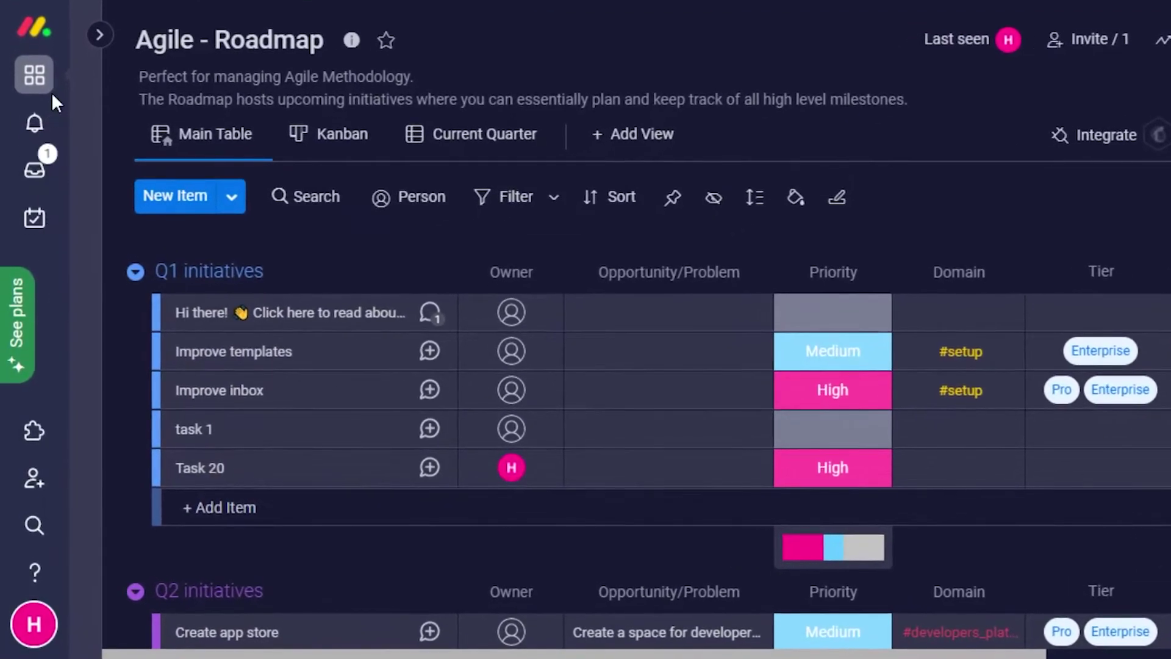
pyautogui.click(99, 35)
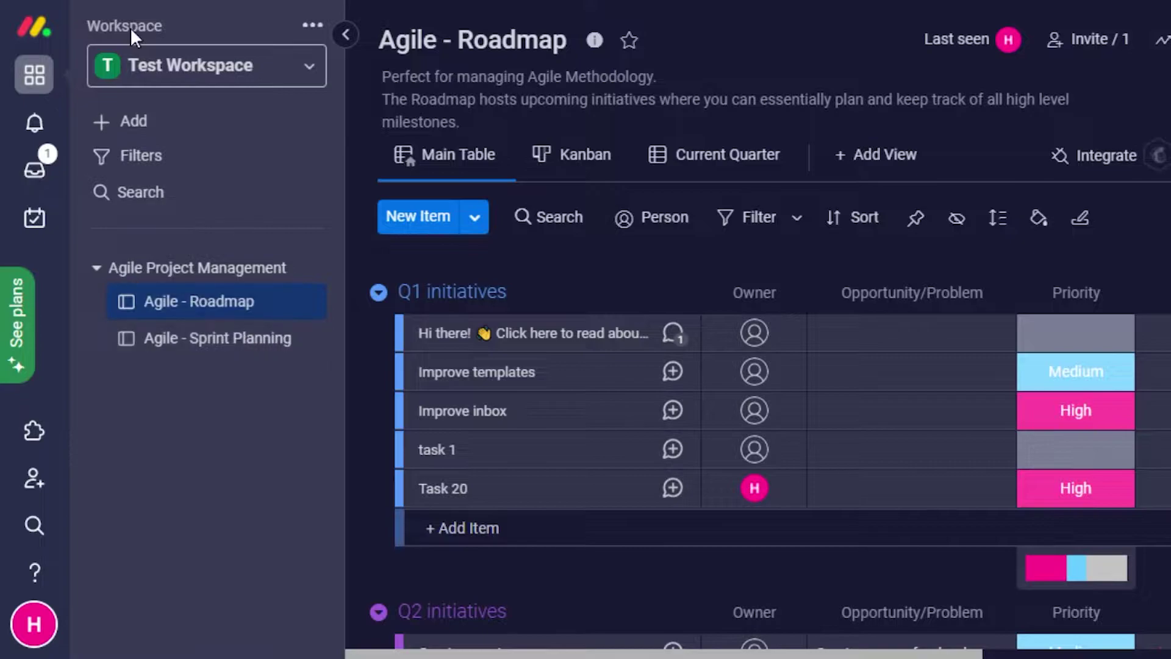
pyautogui.click(292, 66)
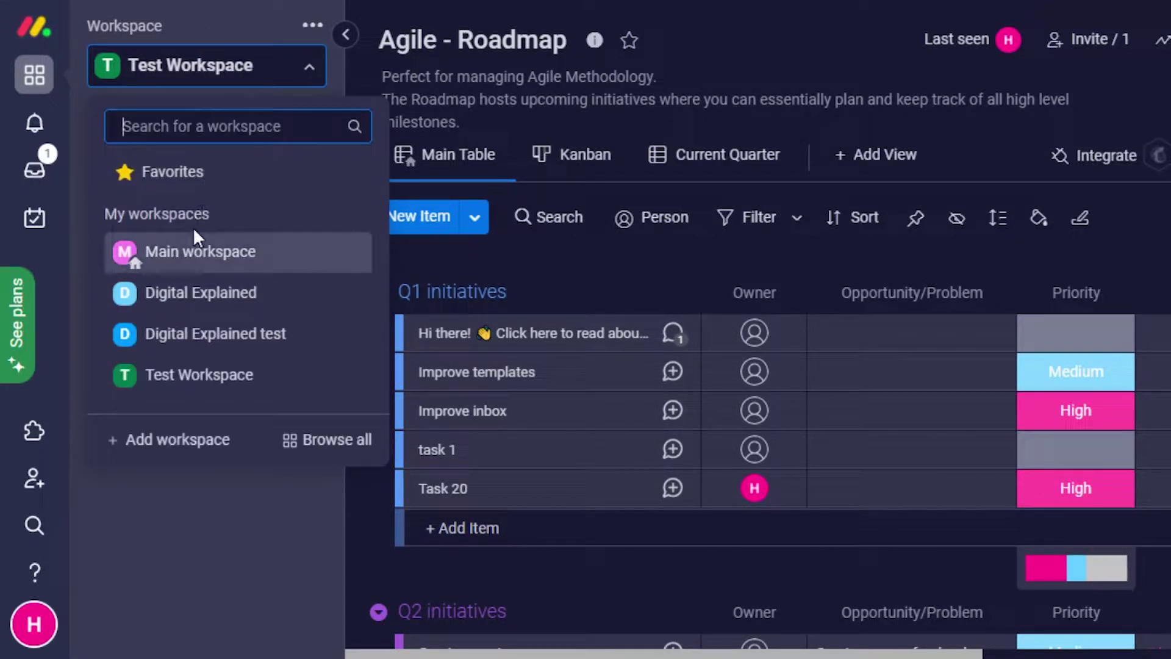
pyautogui.click(191, 389)
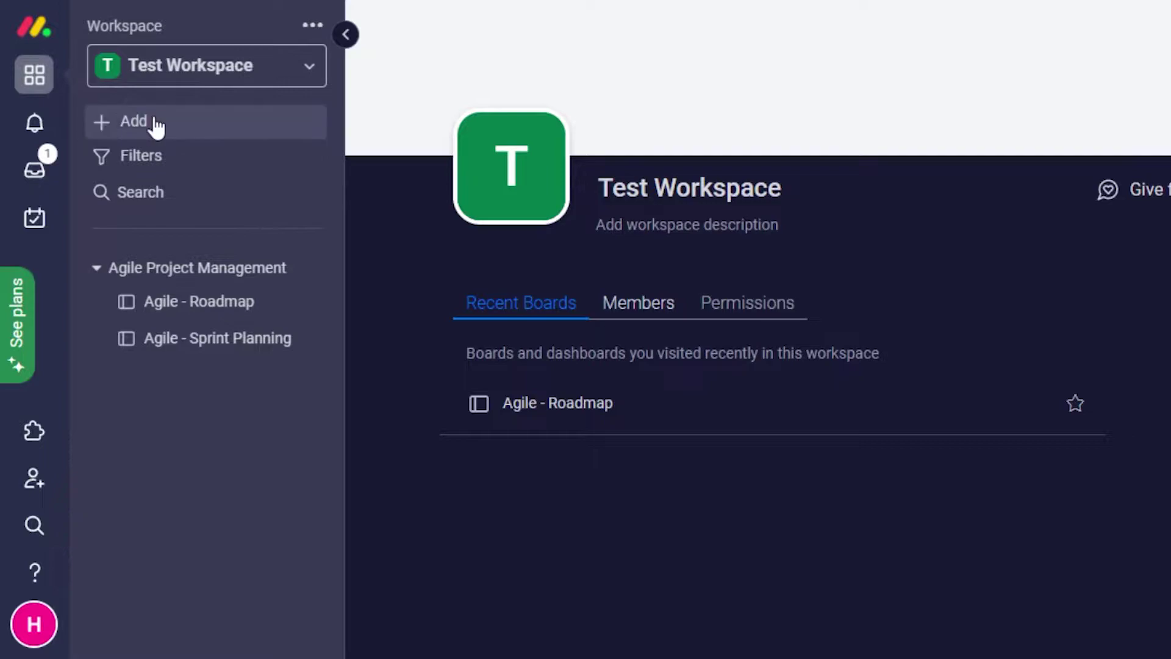
# From the workspace Add menu, choose 'Choose from templates' to open the Template center.
pyautogui.click(264, 130)
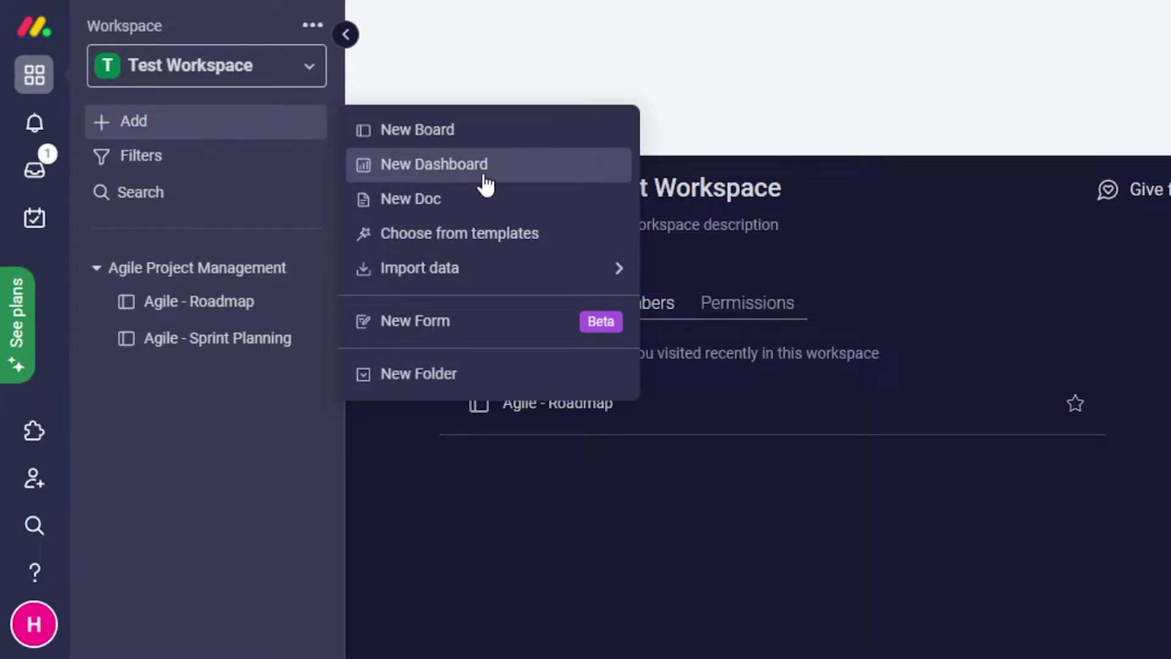
pyautogui.moveTo(418, 281)
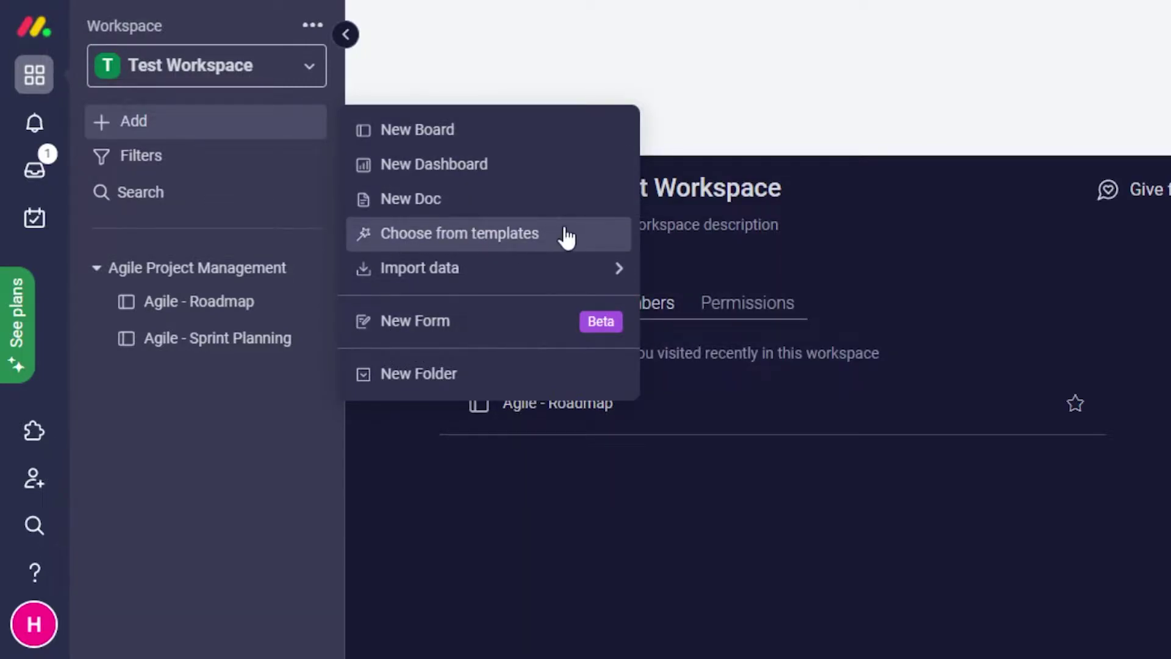
pyautogui.click(408, 238)
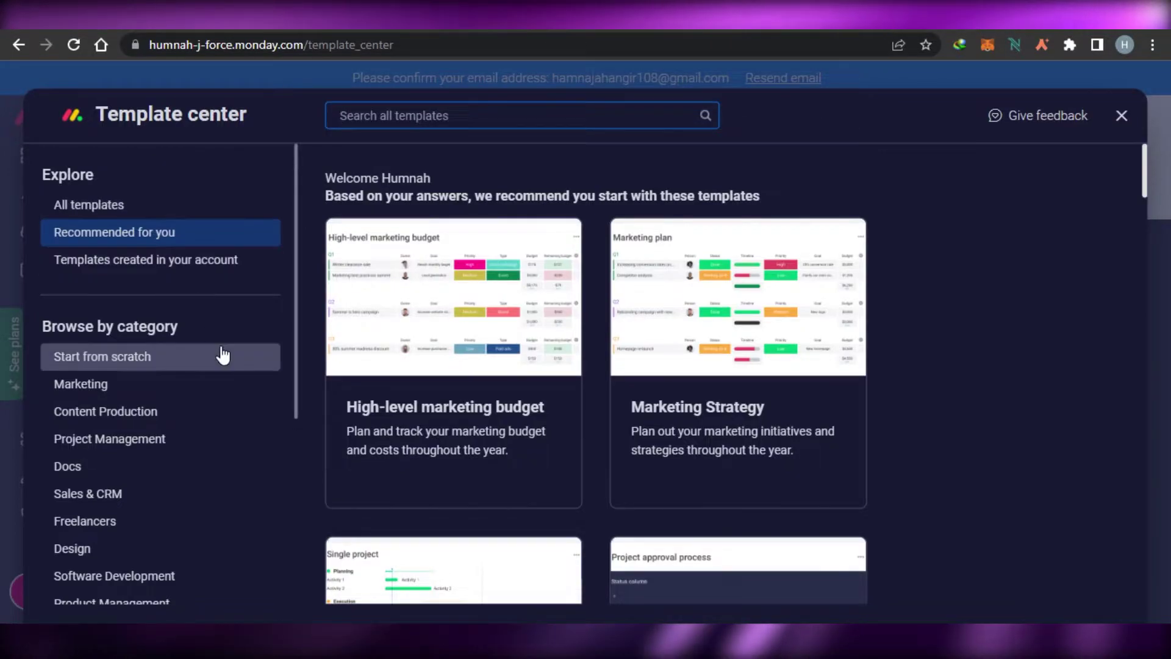
# Search the templates for 'contacts' and open the Contacts template's details.
pyautogui.doubleClick(297, 251)
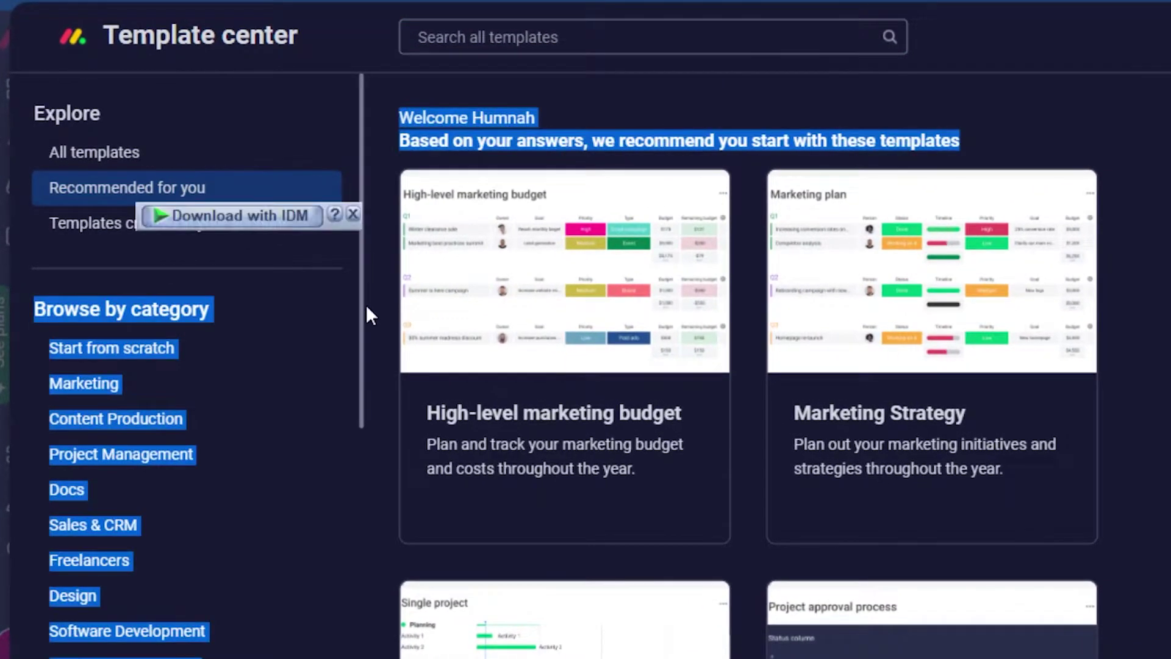
pyautogui.click(353, 214)
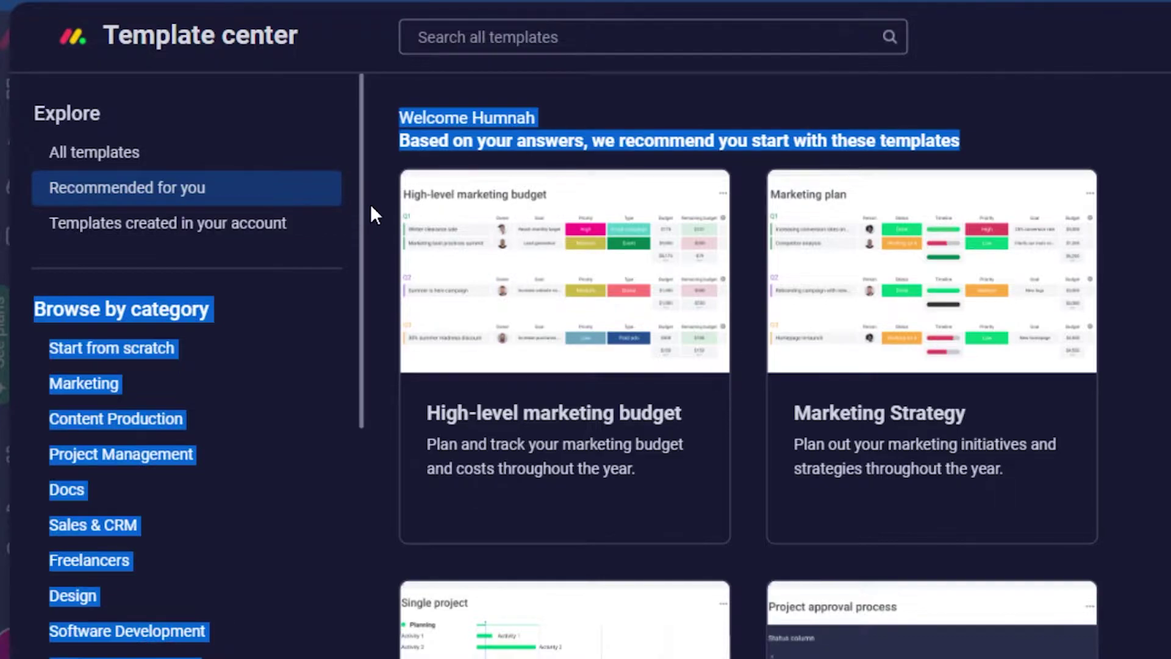
pyautogui.click(372, 206)
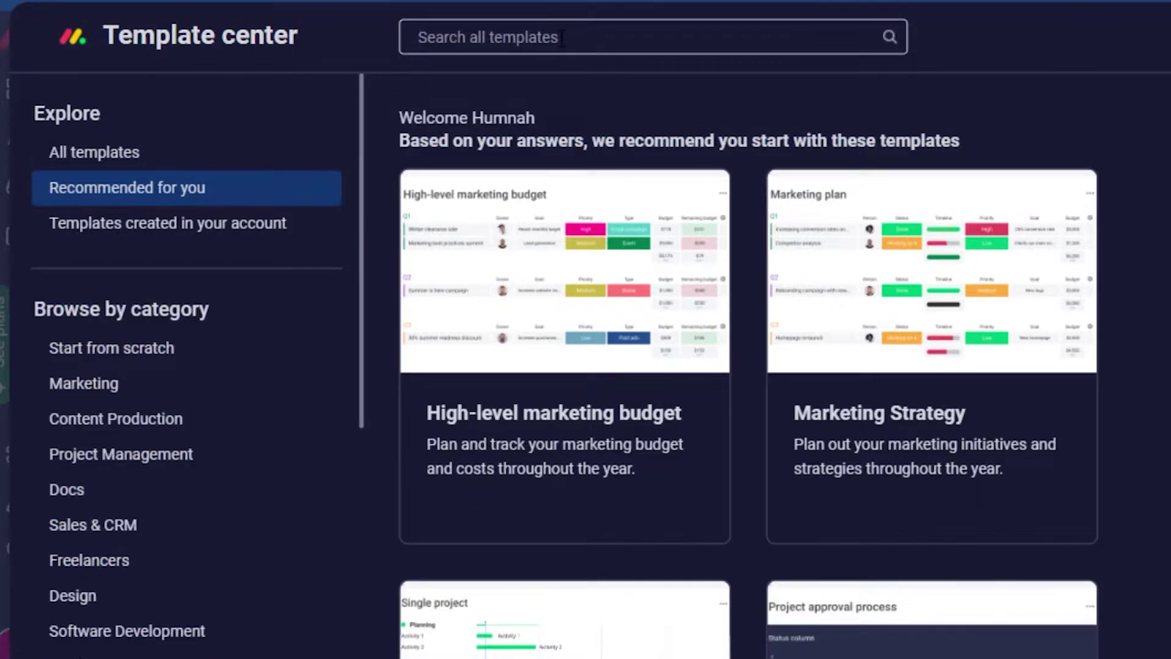
pyautogui.click(562, 37)
pyautogui.write('contacts')
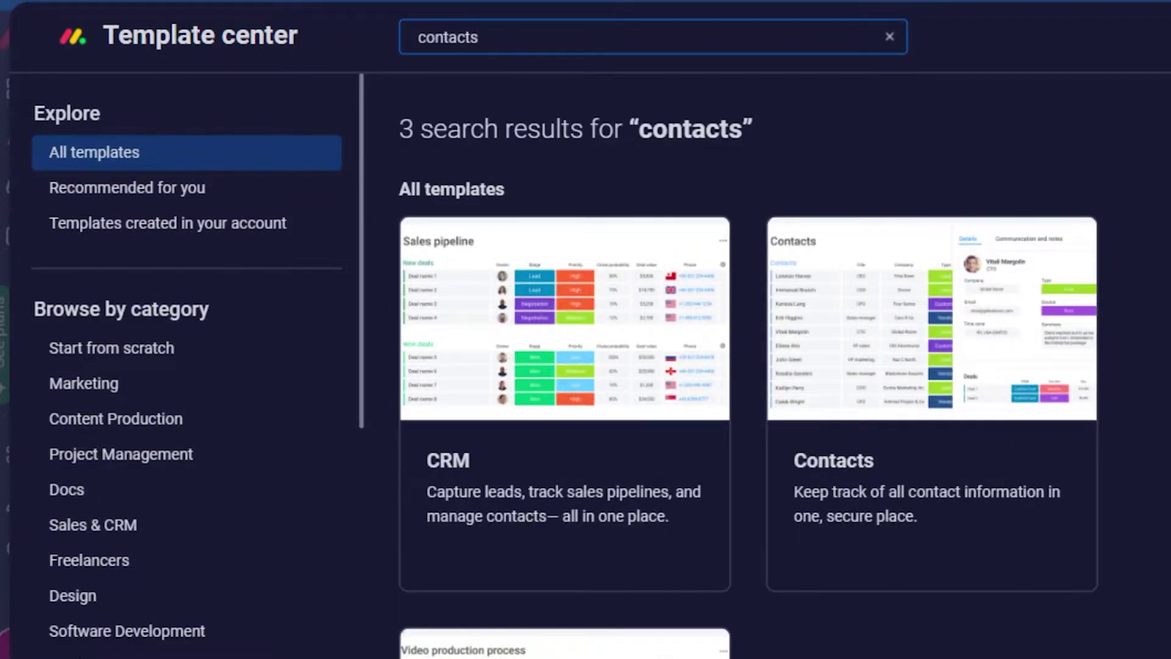
pyautogui.scroll(-3, 748, 366)
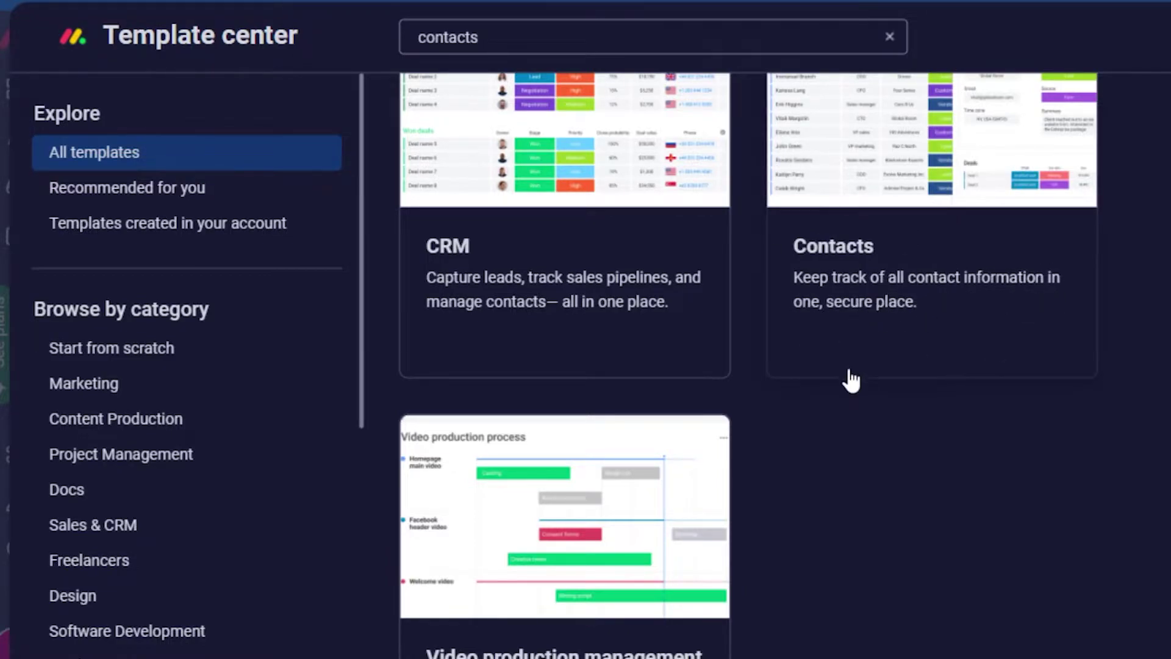
pyautogui.click(896, 176)
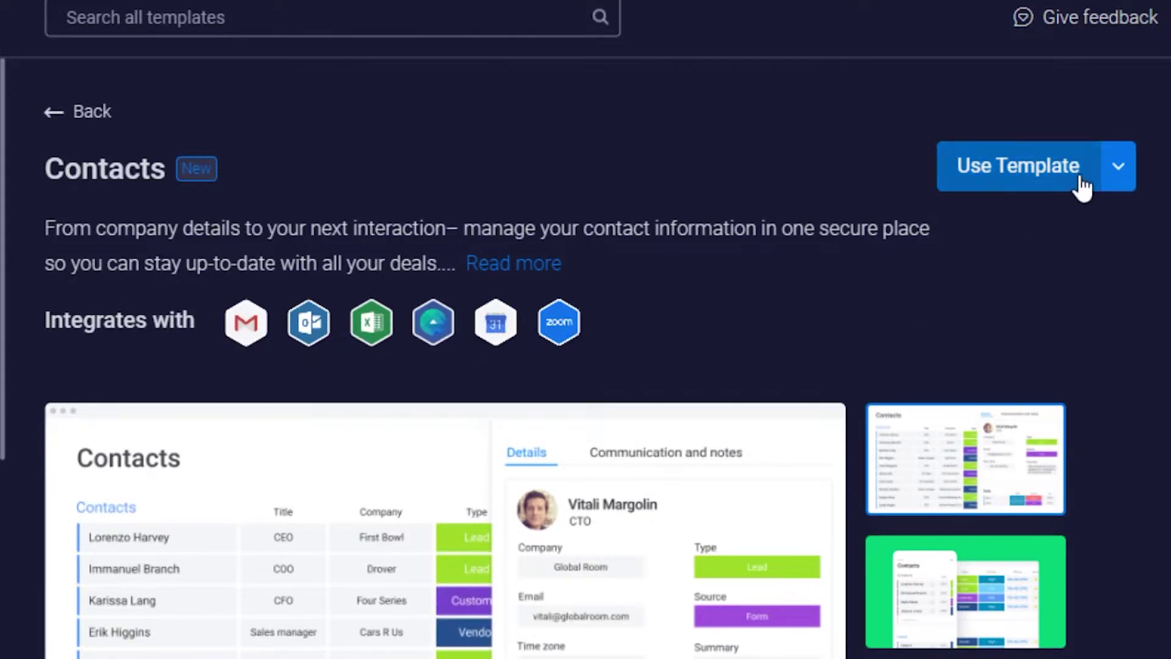
# Use the Contacts template to create a new board with four sample contacts.
pyautogui.click(998, 177)
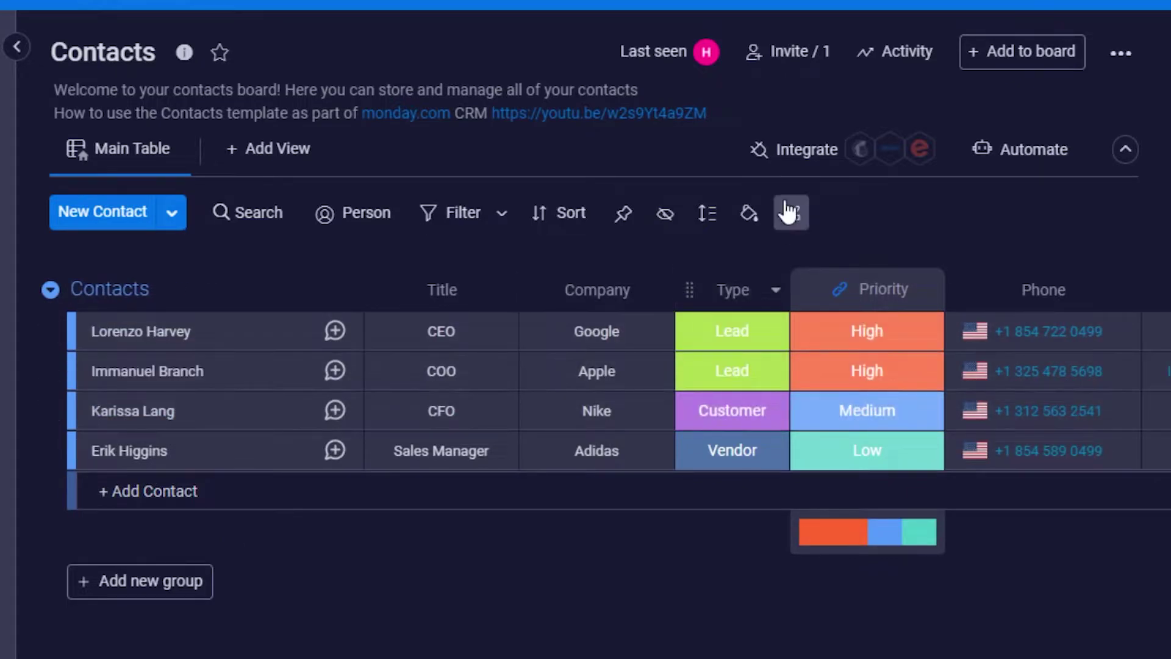
# Add a new contact row at the top and enter the contact's full name.
pyautogui.click(512, 418)
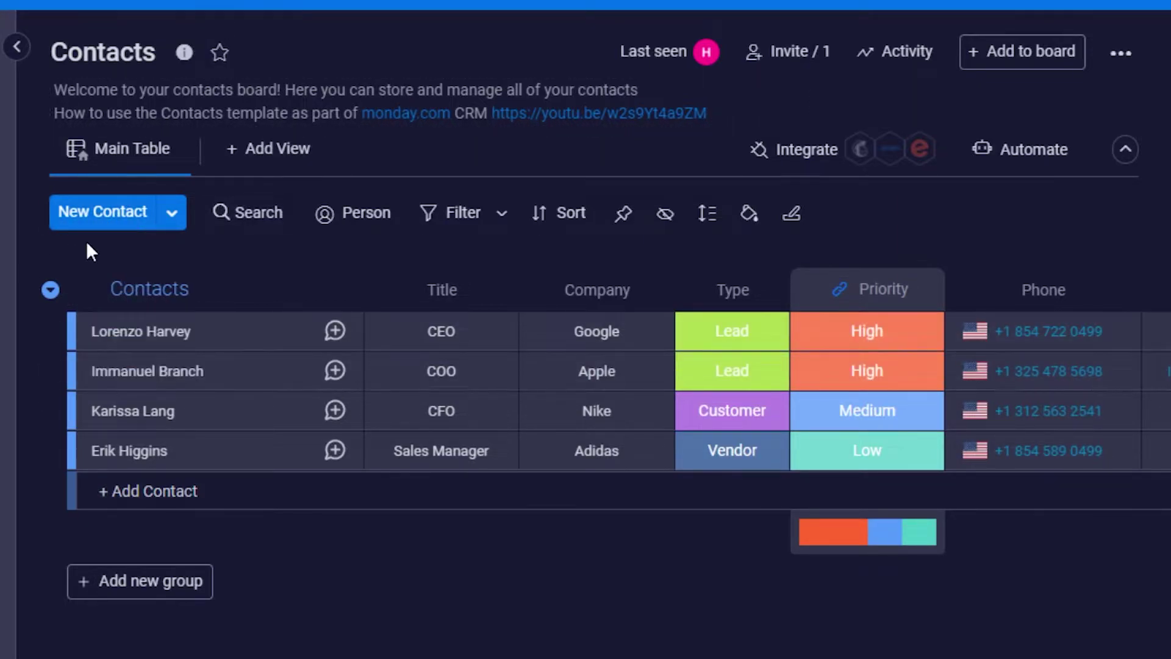
pyautogui.click(116, 218)
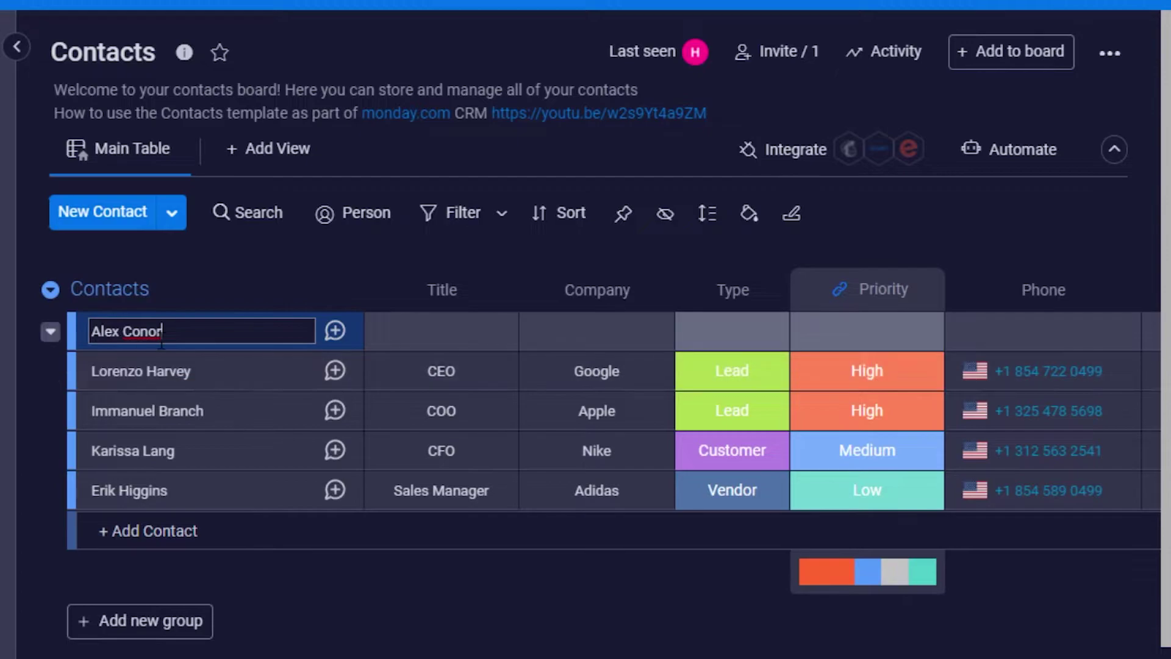
# Set the new contact's Title to Manager and Company to Nike.
pyautogui.click(458, 331)
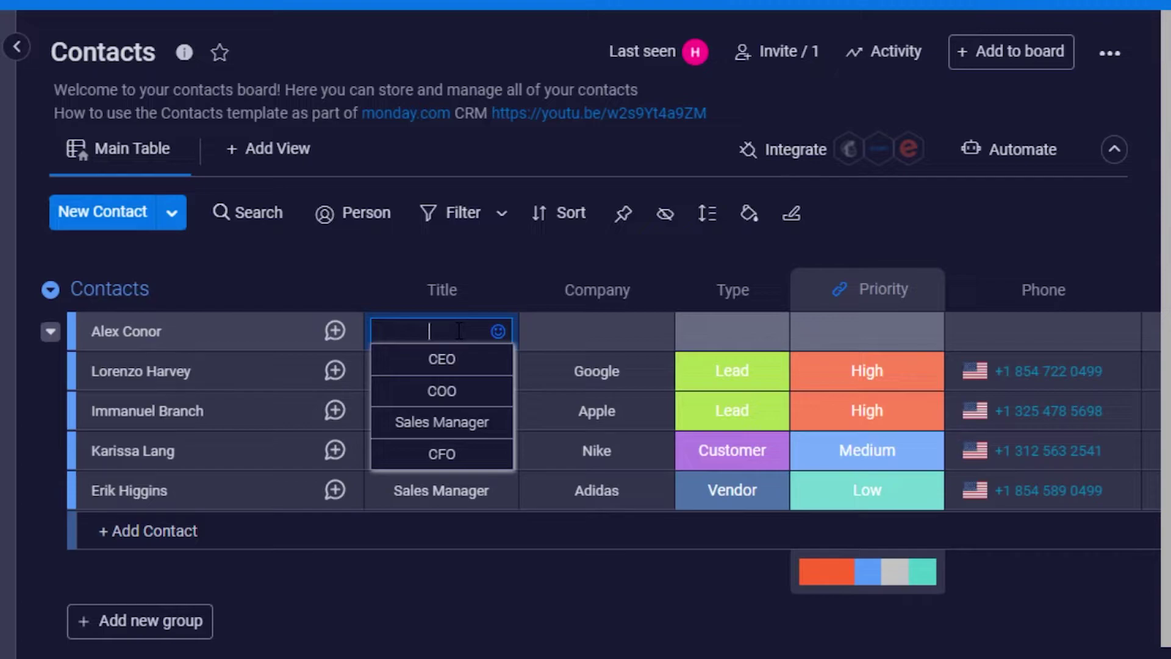
pyautogui.write('Mnager')
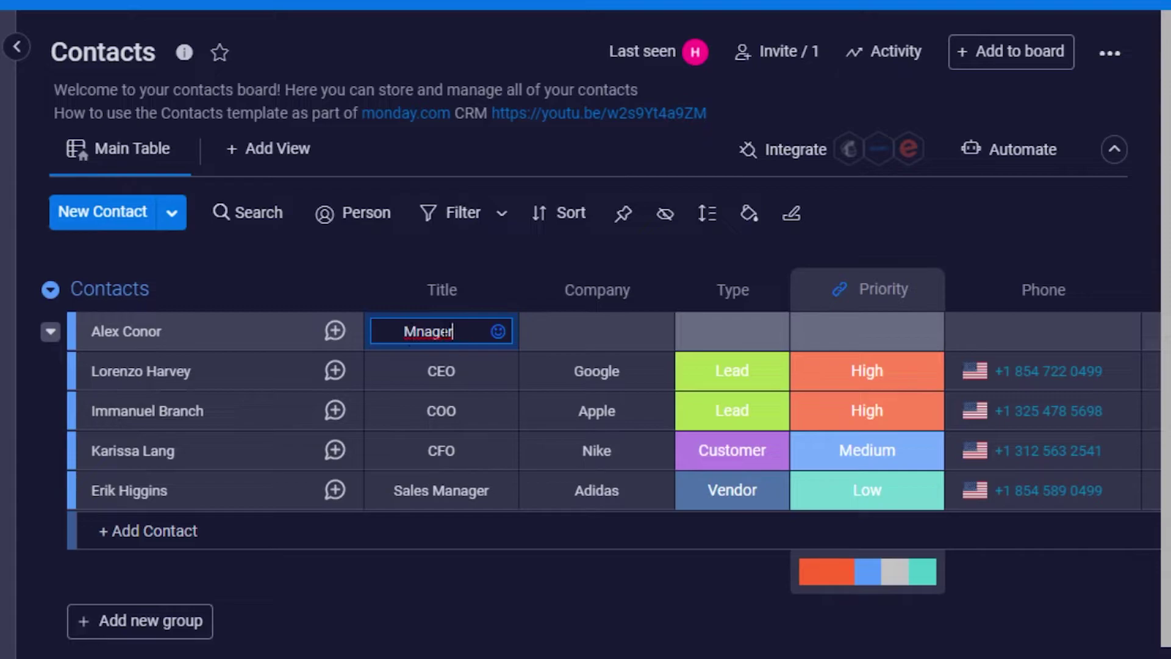
pyautogui.click(573, 334)
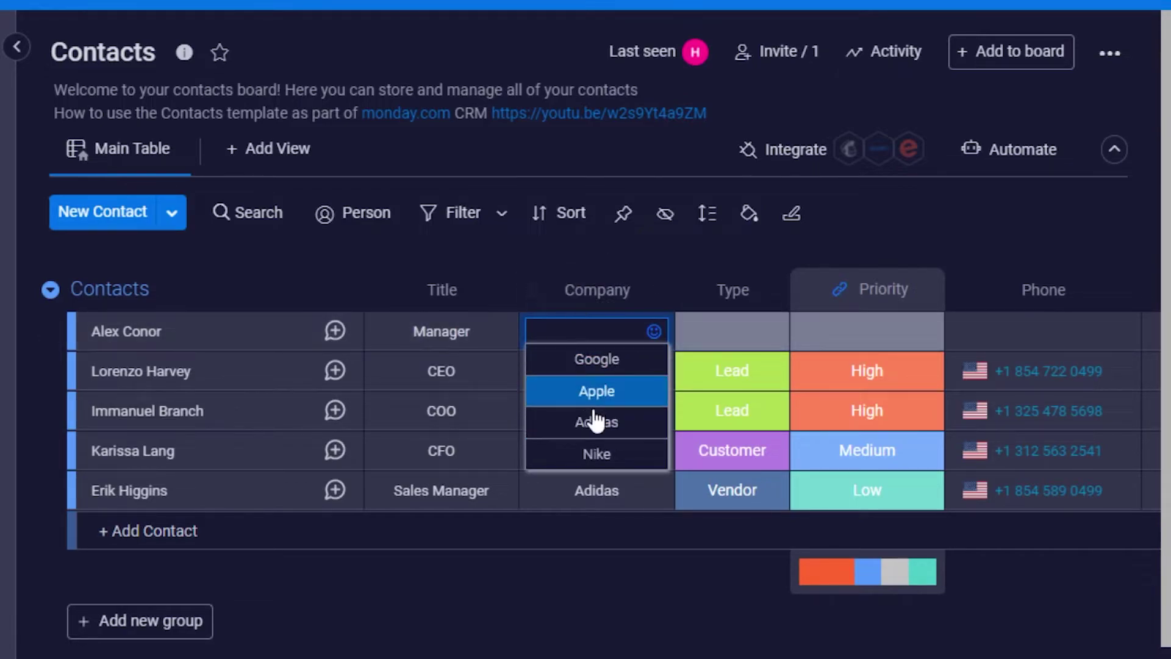
pyautogui.click(603, 457)
# Label the contact's Type as Customer and set its Priority to High.
pyautogui.click(745, 332)
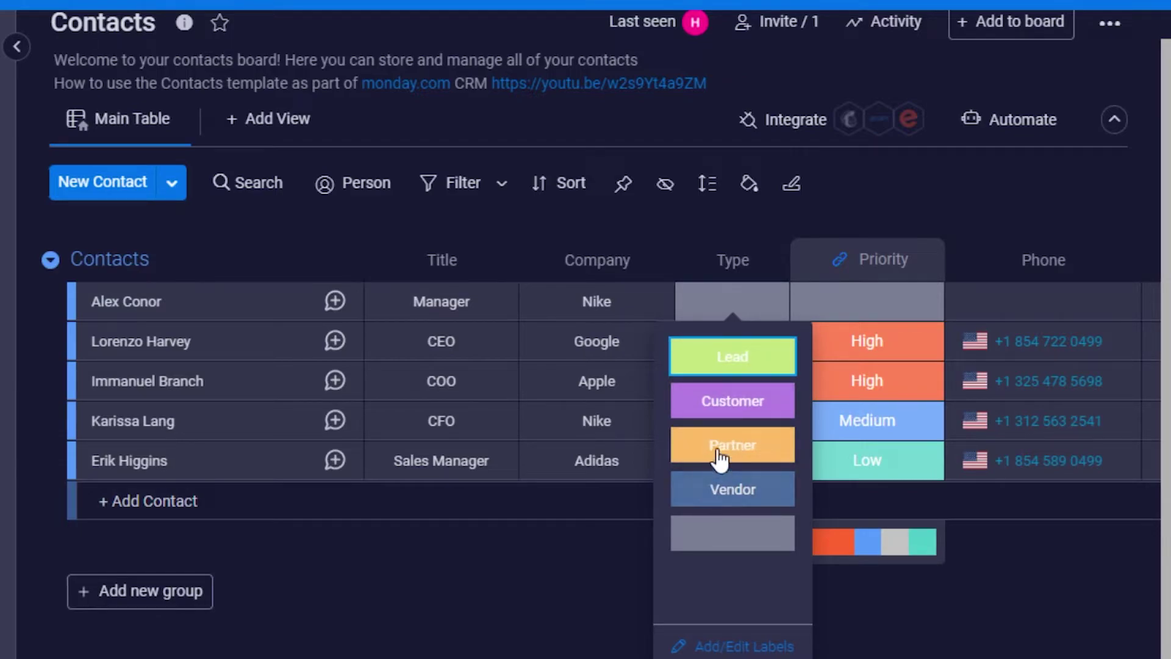
pyautogui.click(717, 399)
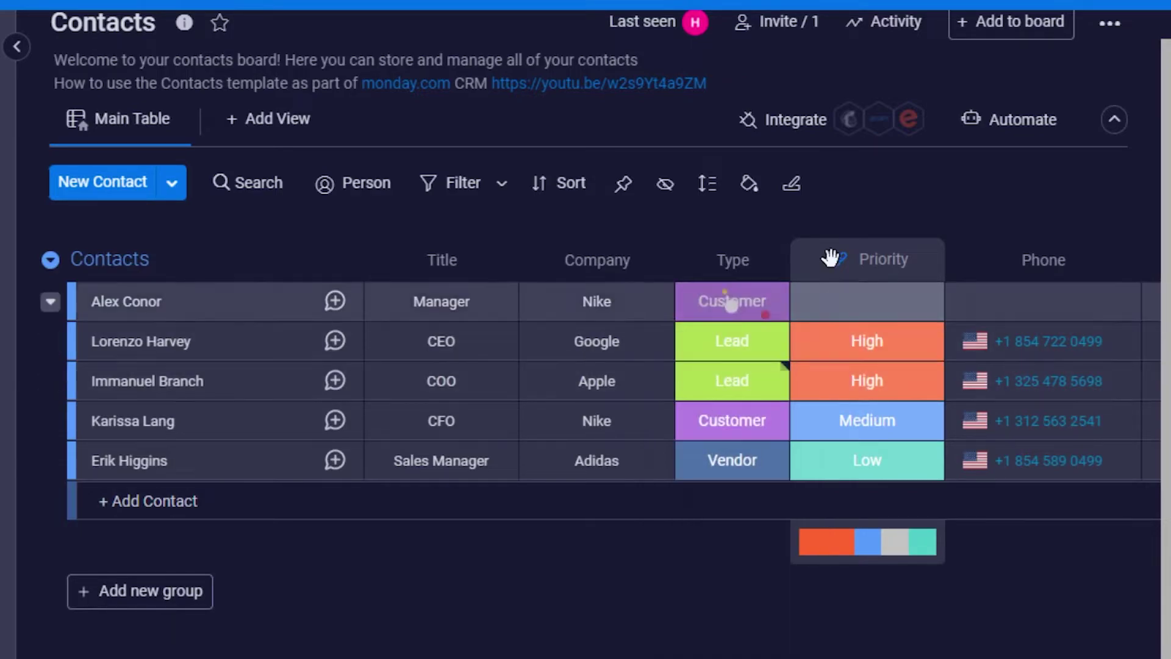
pyautogui.click(860, 312)
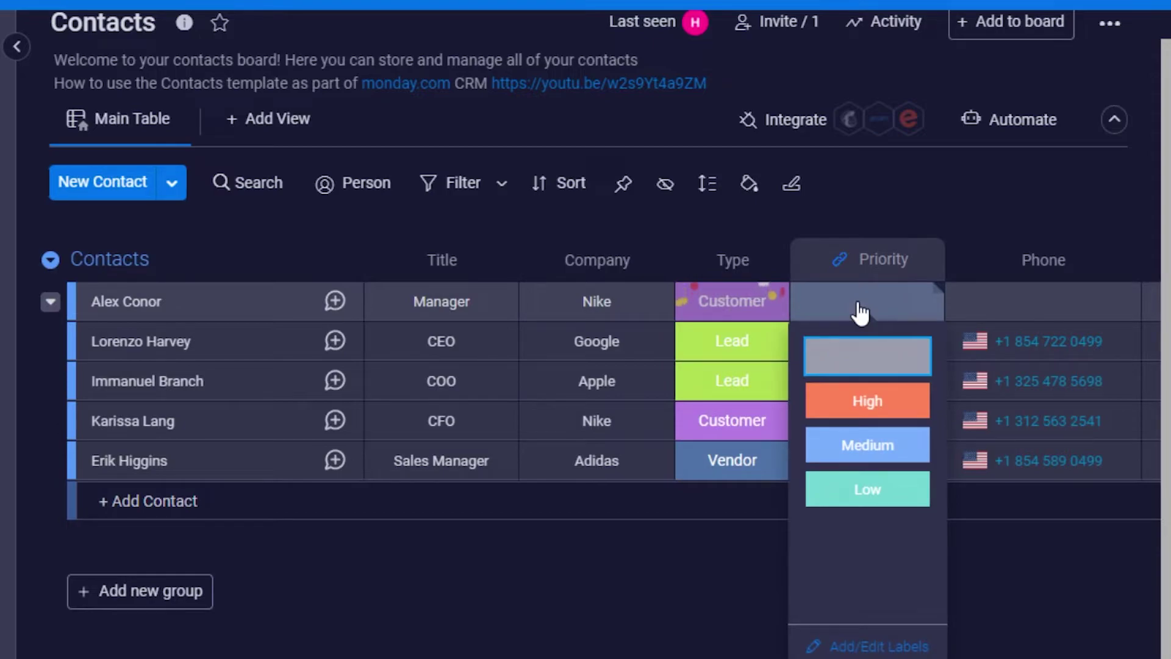
pyautogui.click(849, 399)
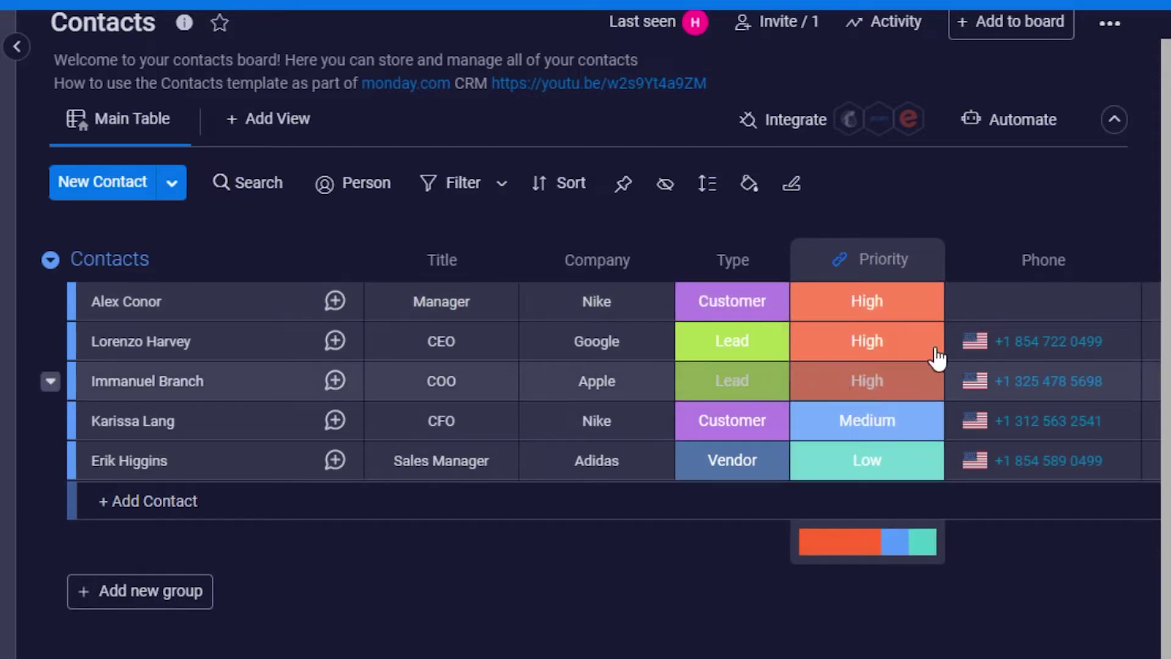
pyautogui.click(1029, 305)
pyautogui.click(1059, 300)
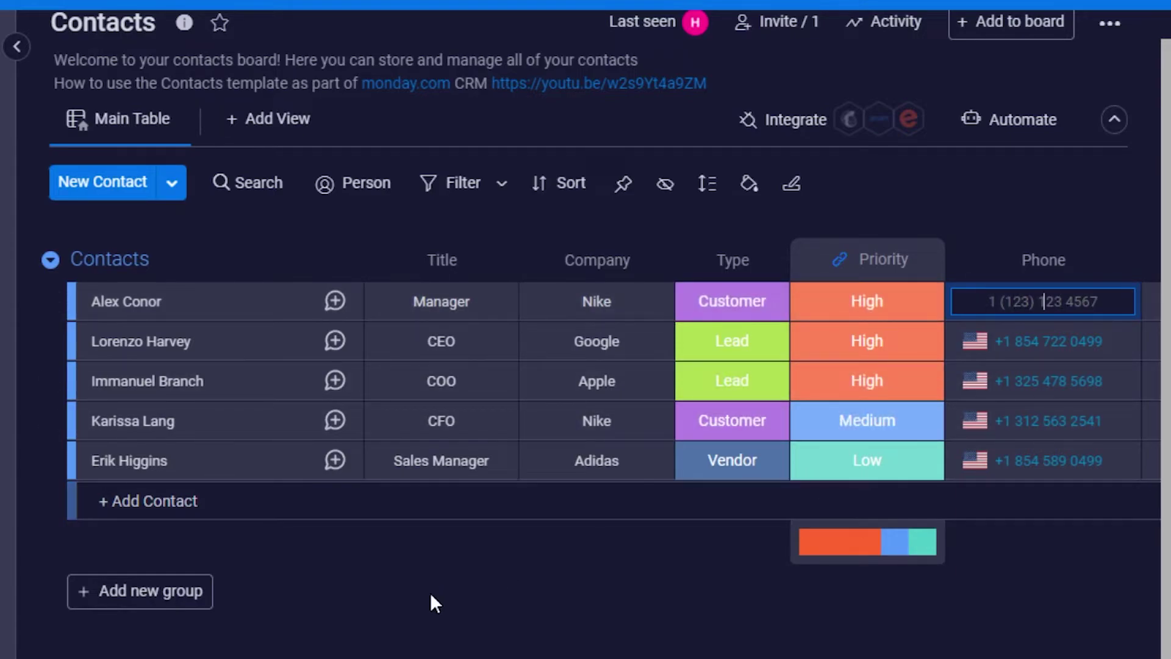
# Enter the contact's phone number and e-mail address.
pyautogui.hscroll(5, 669, 300)
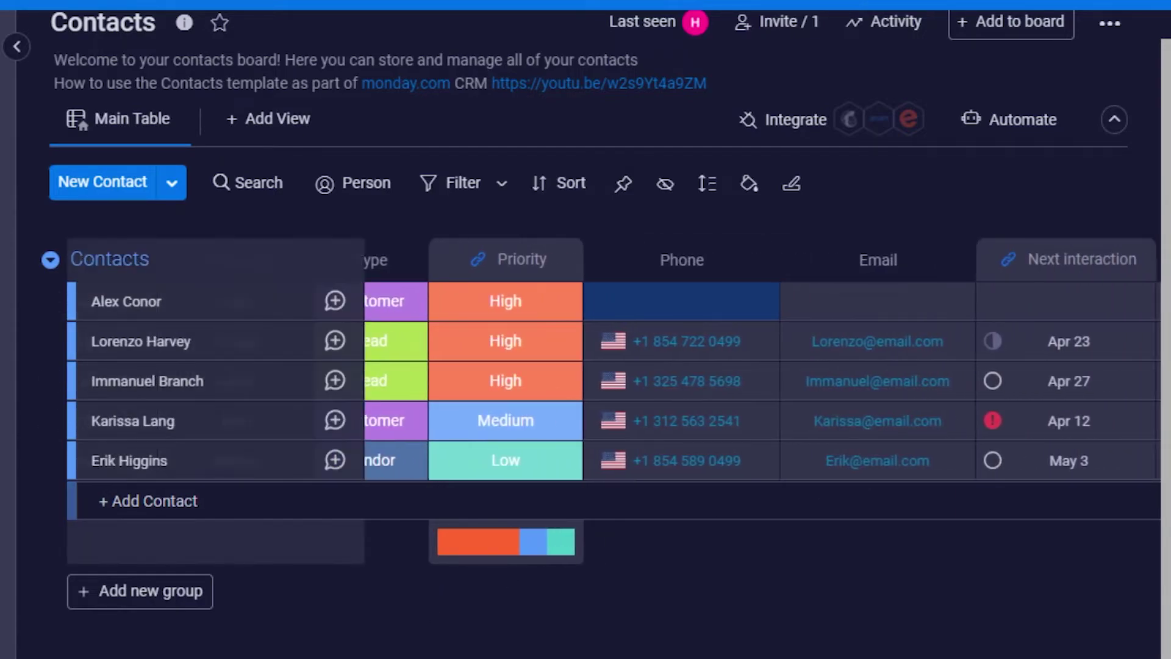
pyautogui.write('19999999999999')
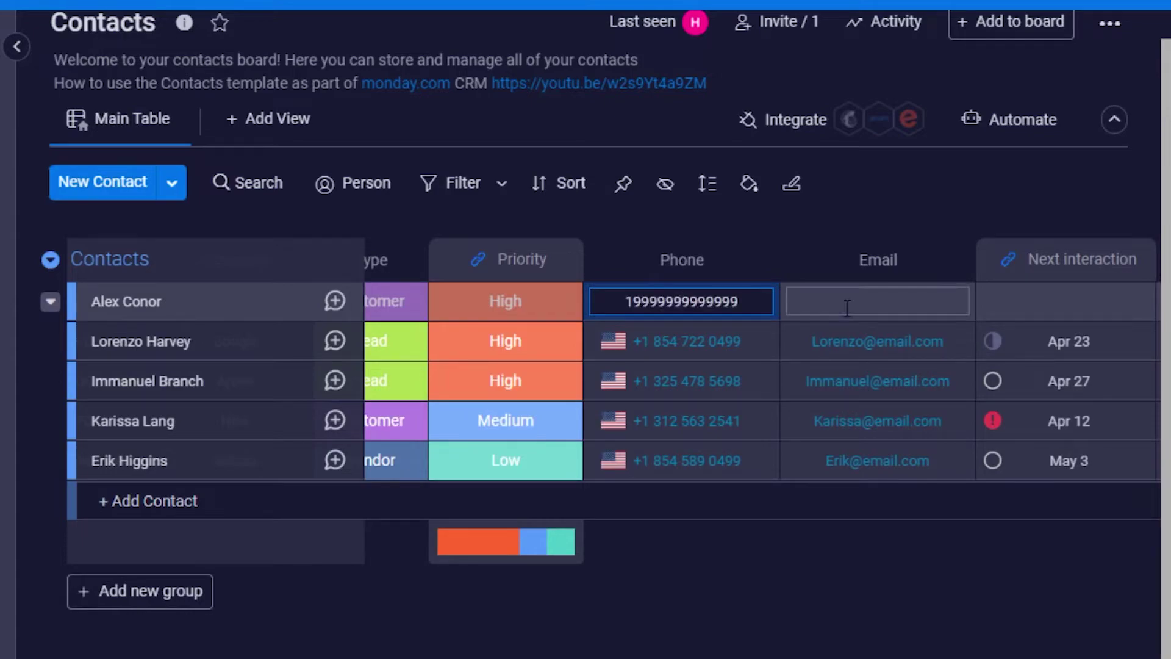
pyautogui.click(847, 308)
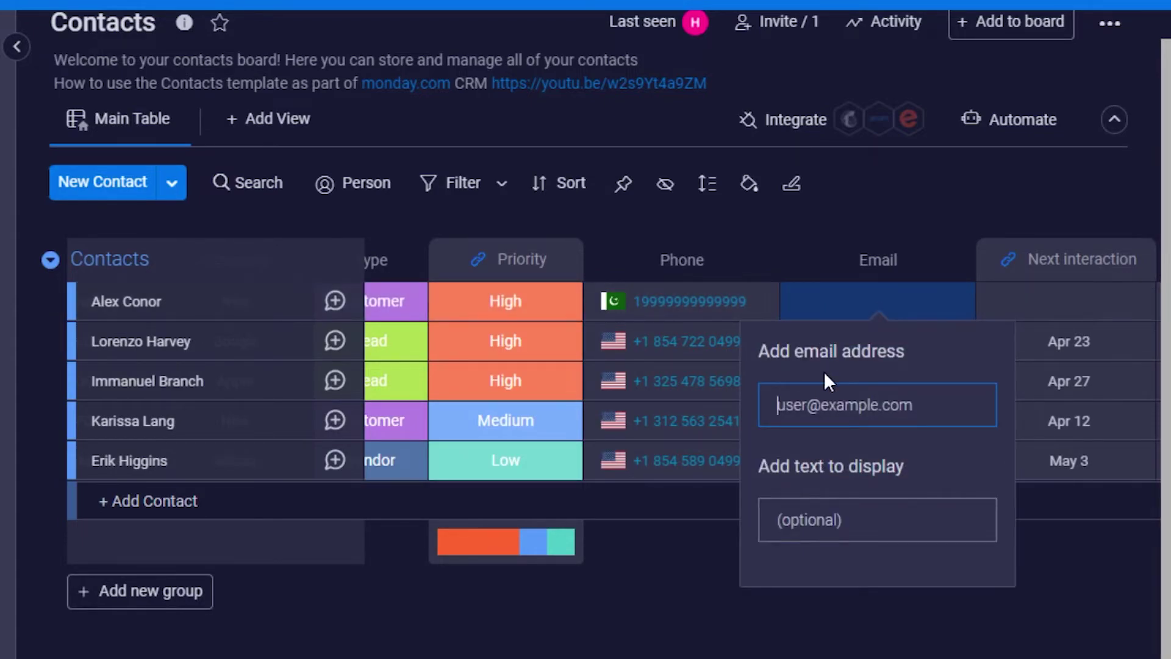
pyautogui.press('Return')
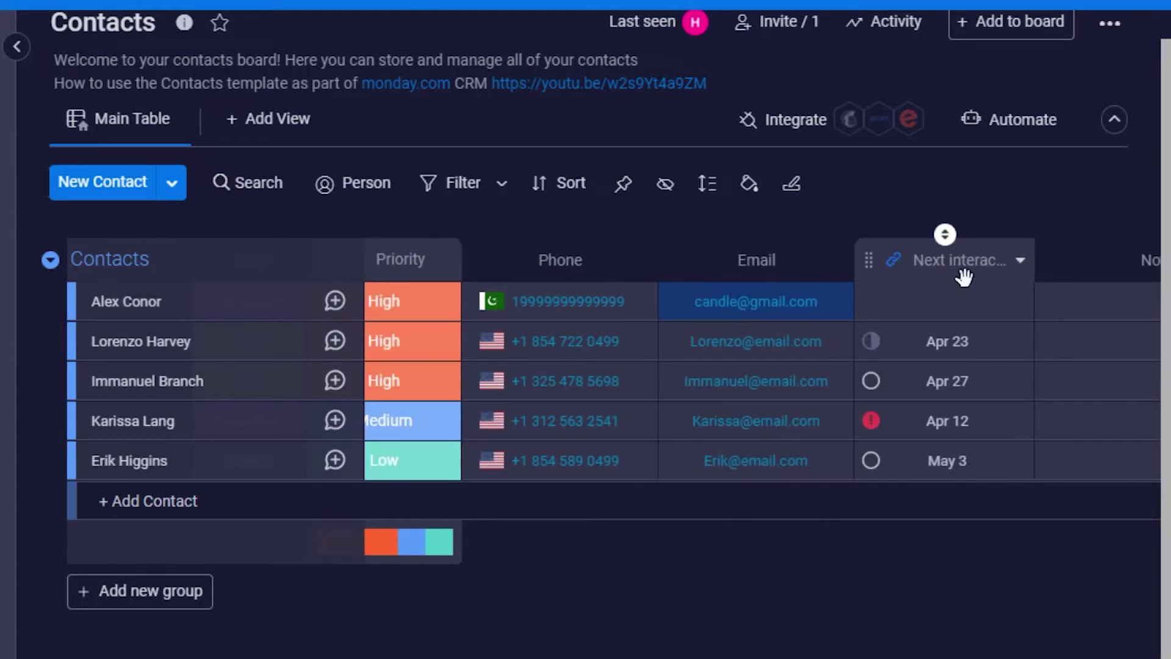
# Set the contact's next interaction date to April 20.
pyautogui.click(944, 303)
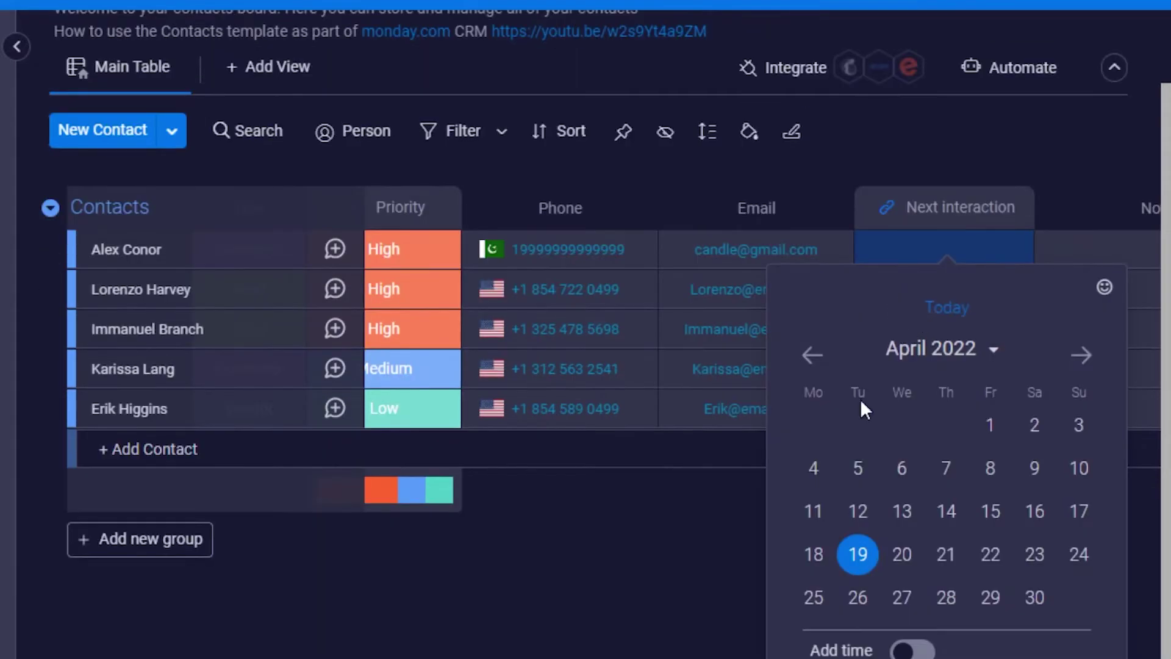
pyautogui.click(905, 555)
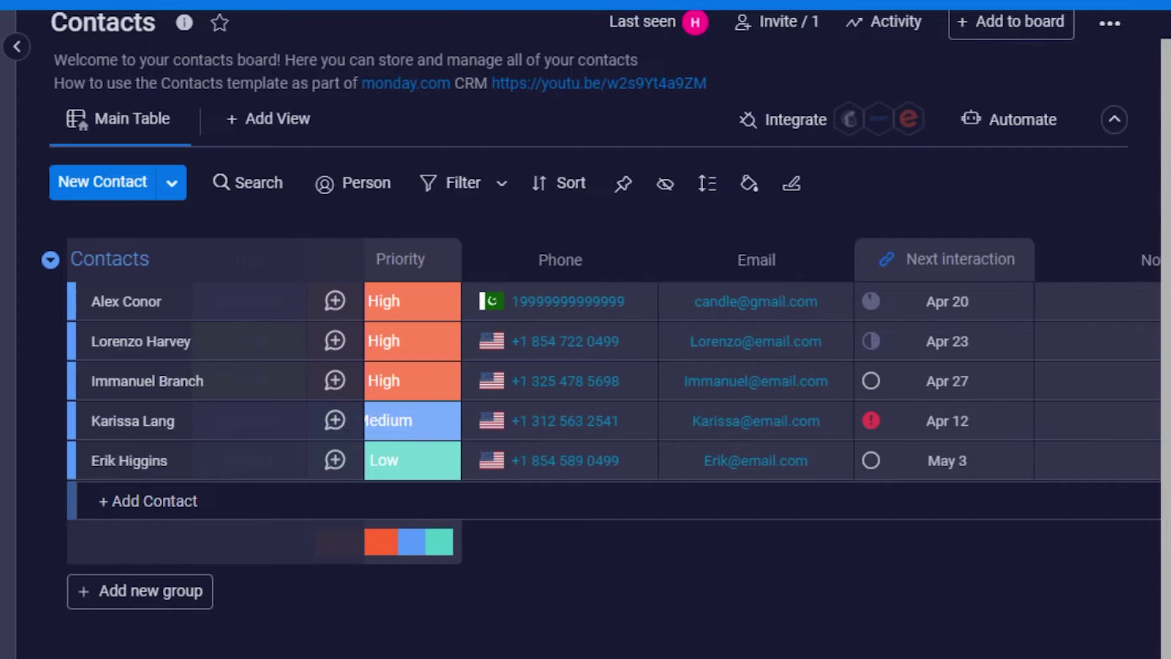
pyautogui.hscroll(3, 884, 418)
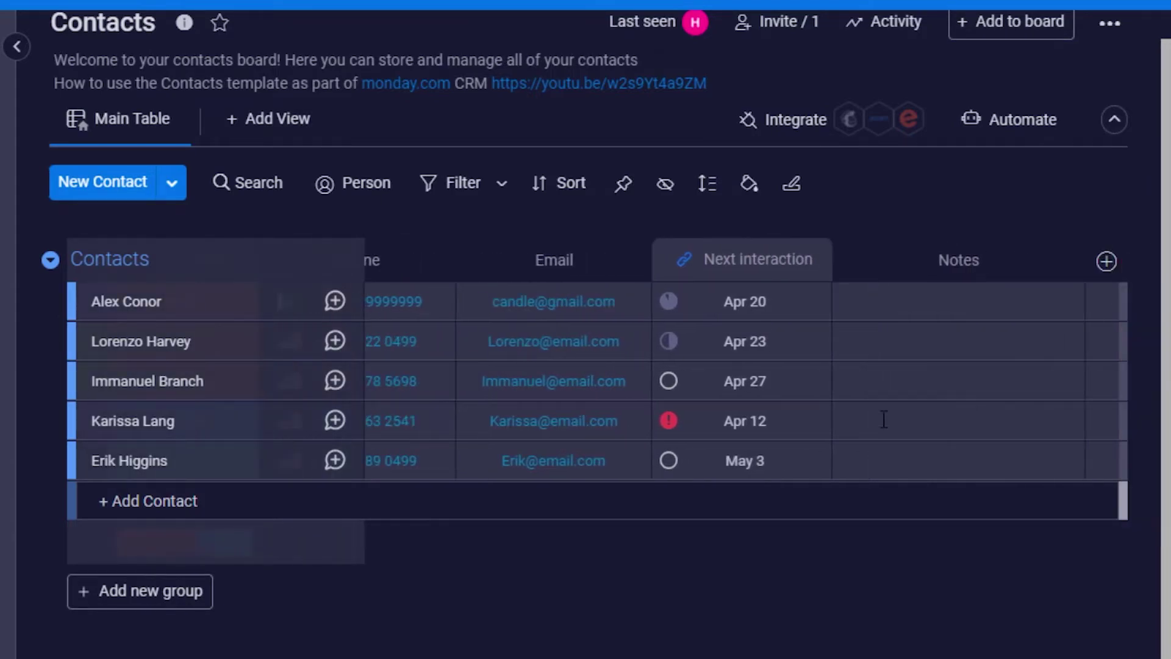
pyautogui.click(954, 290)
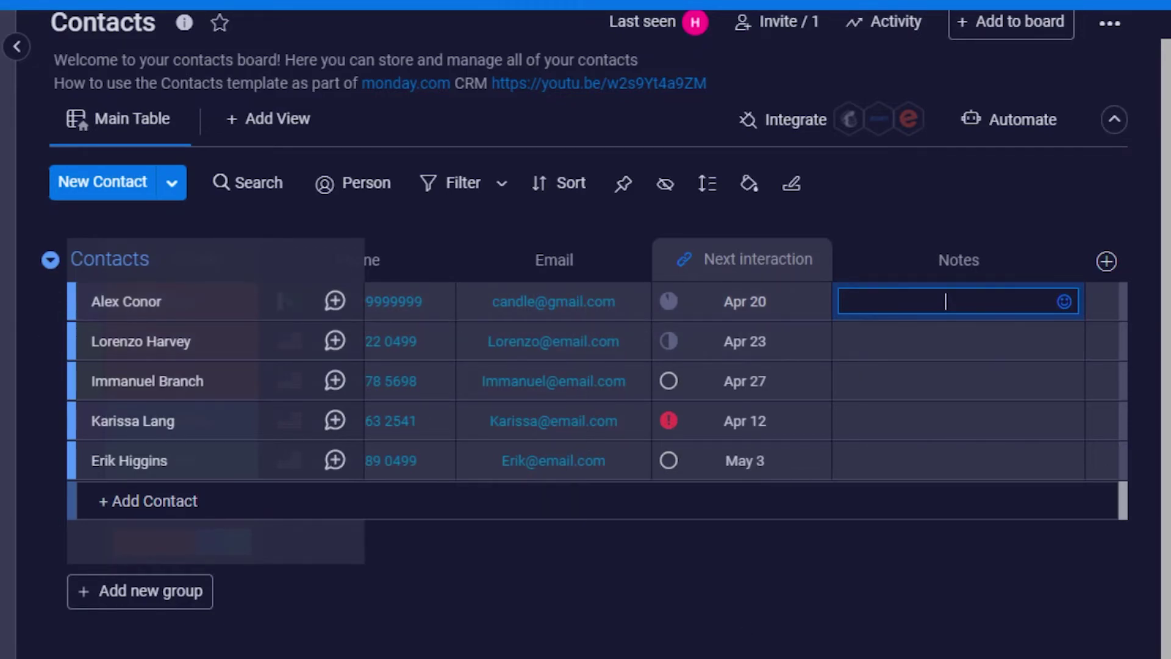
pyautogui.hscroll(-5, 762, 378)
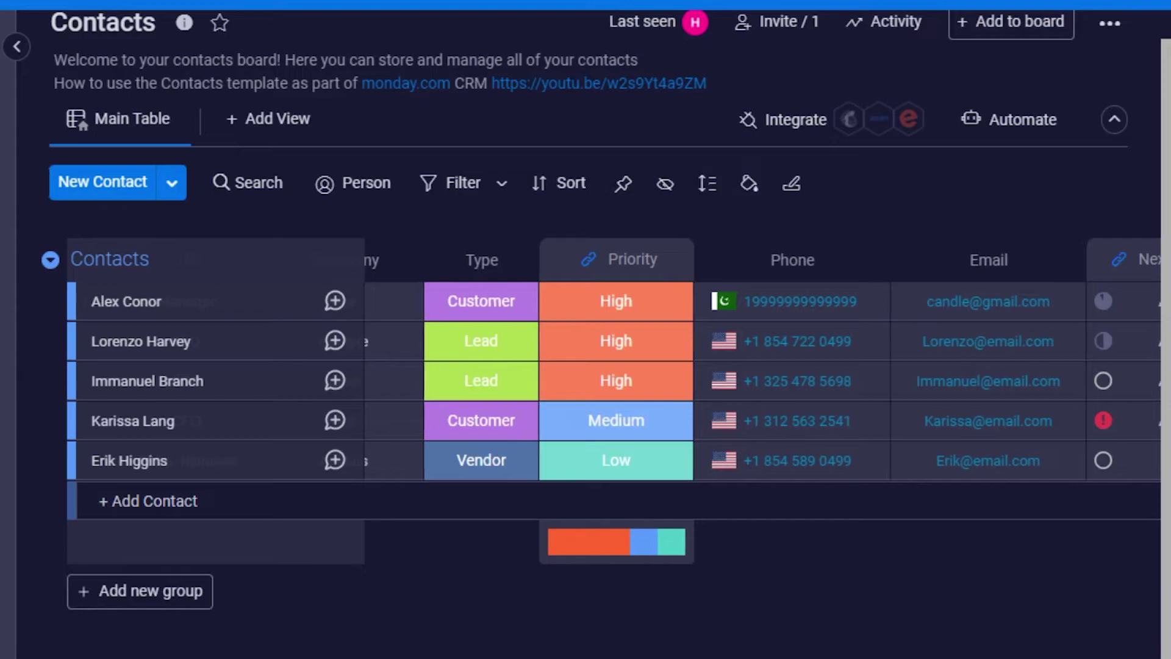
pyautogui.hscroll(-3, 610, 378)
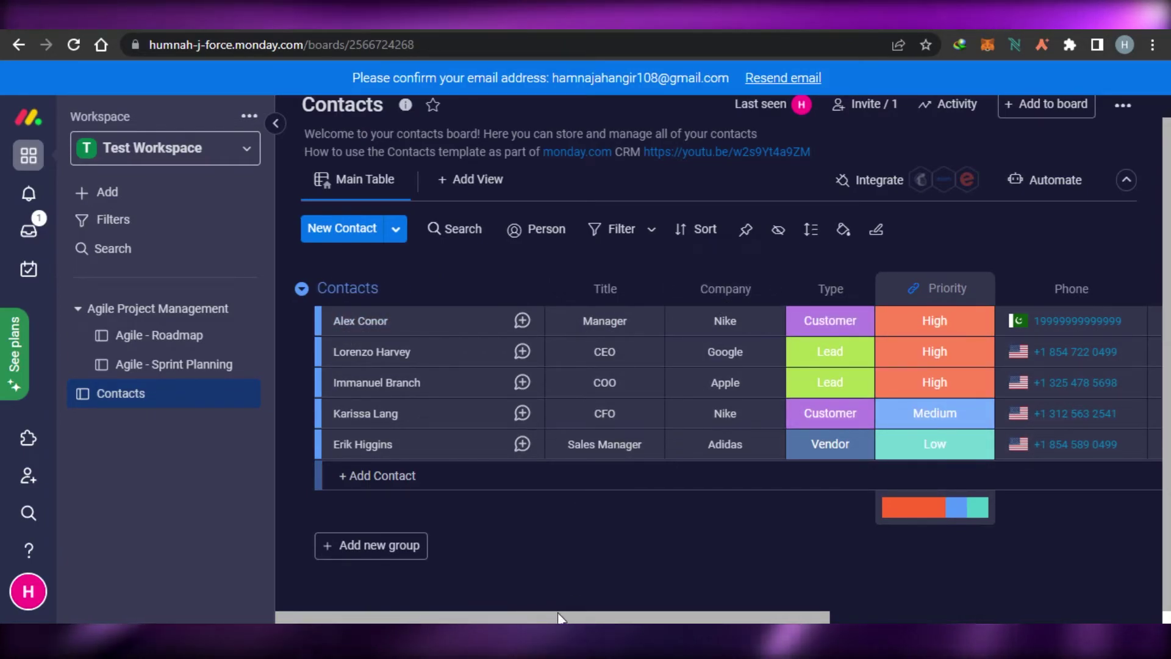
pyautogui.moveTo(557, 621); pyautogui.dragTo(495, 611)
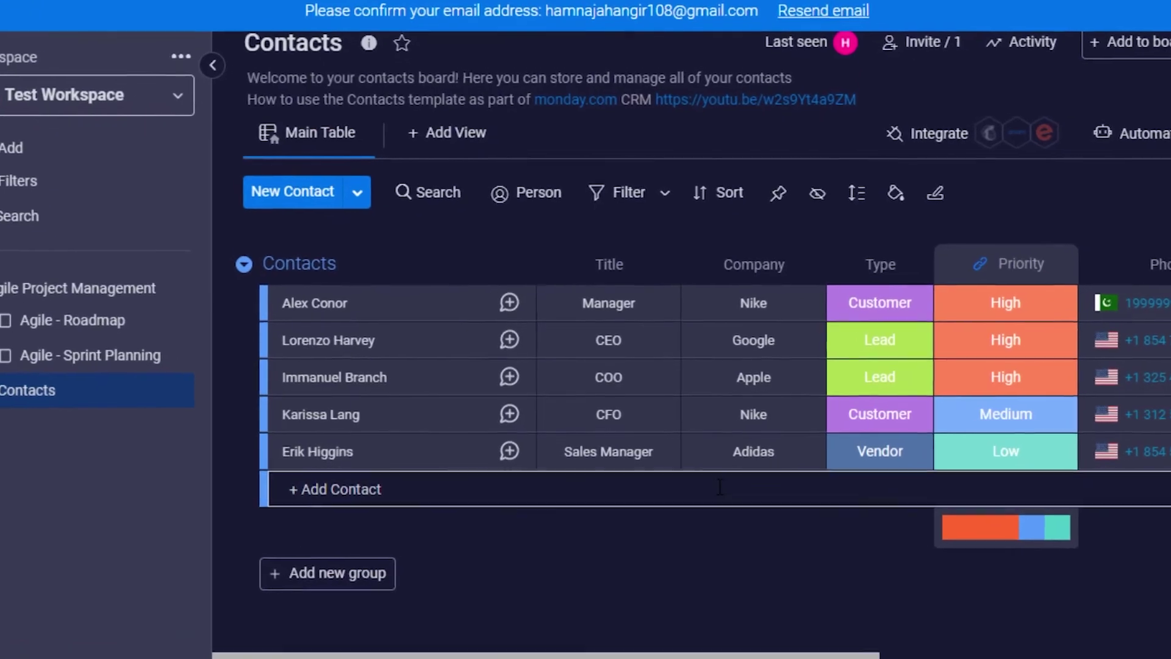
pyautogui.click(603, 312)
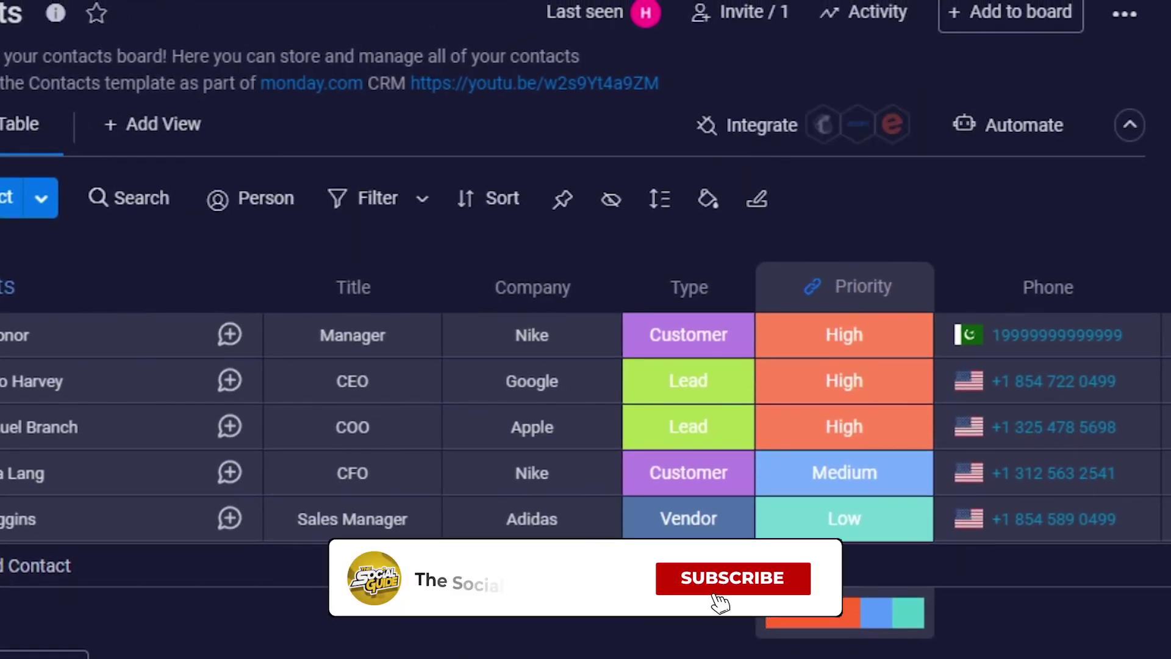
pyautogui.hscroll(5, 732, 457)
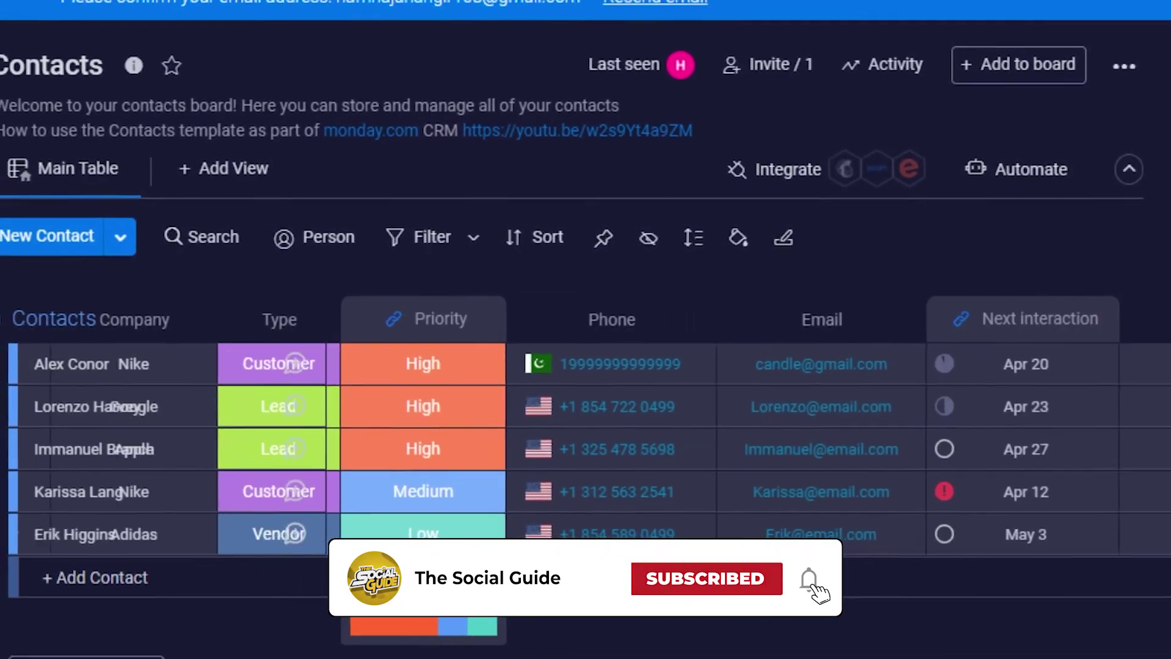
pyautogui.hscroll(-5, 732, 458)
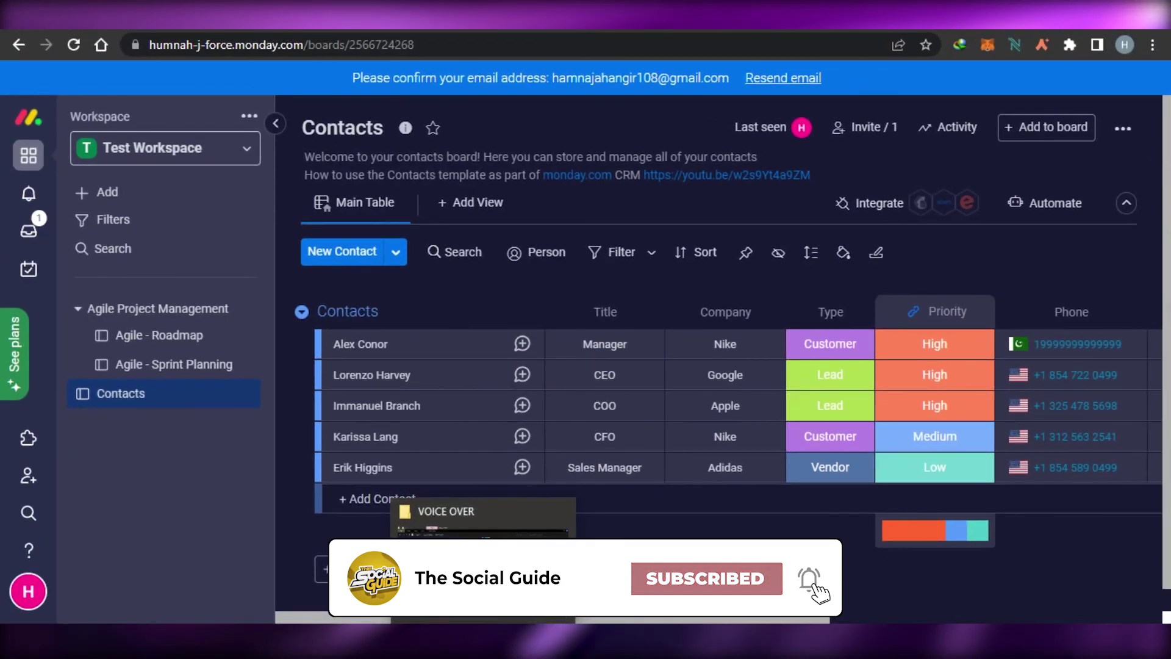